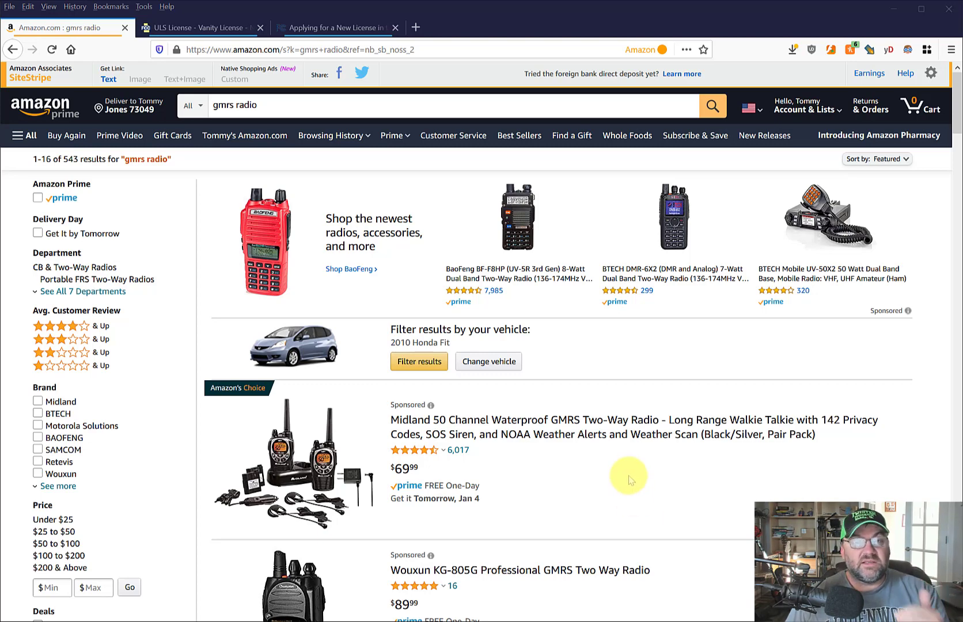
# Scroll through the Amazon 'gmrs radio' listings to look over the available radios.
pyautogui.scroll(-1, 630, 479)
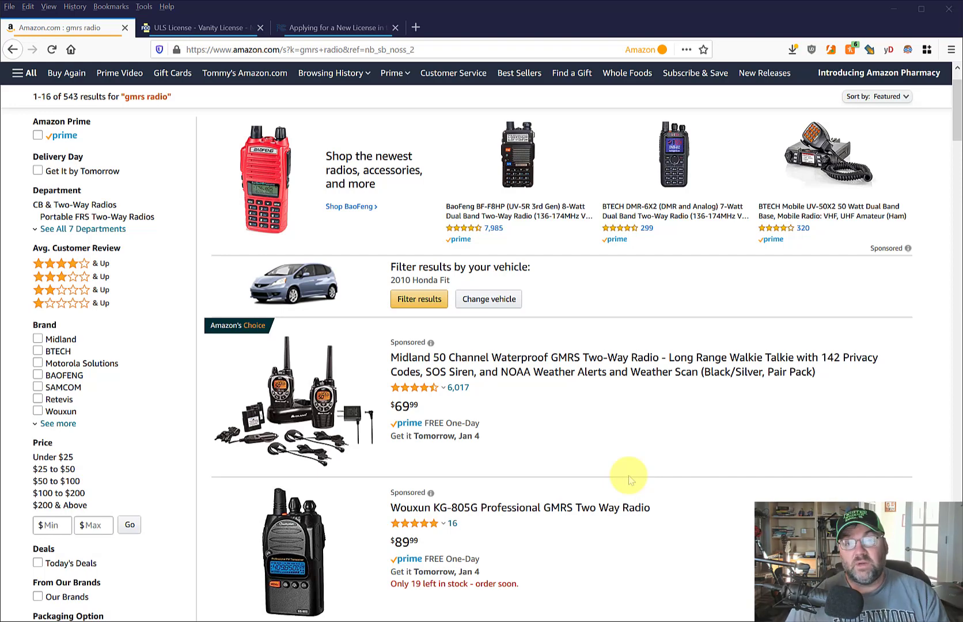
pyautogui.scroll(-12, 630, 479)
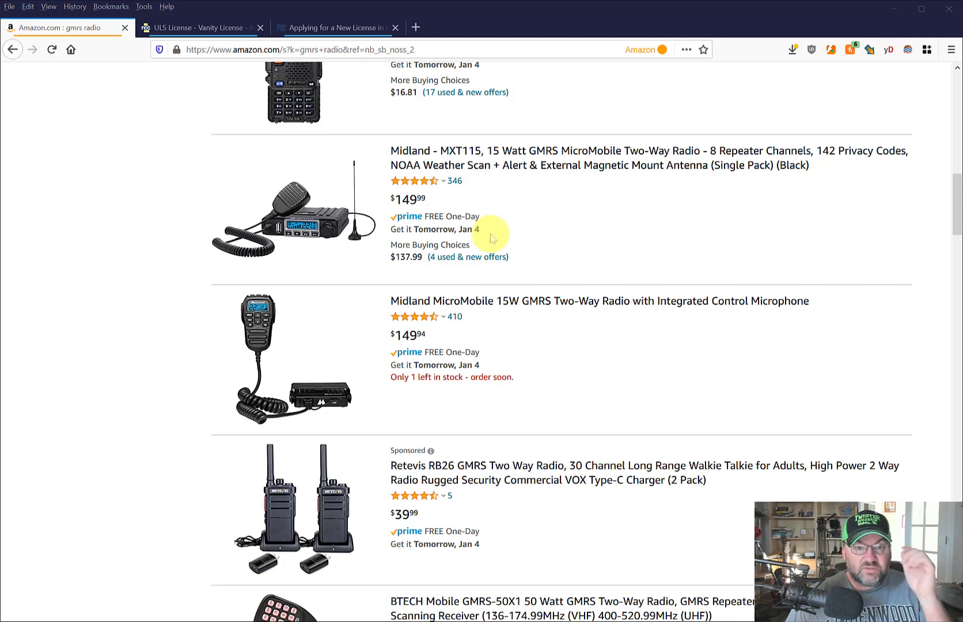
pyautogui.scroll(8, 492, 238)
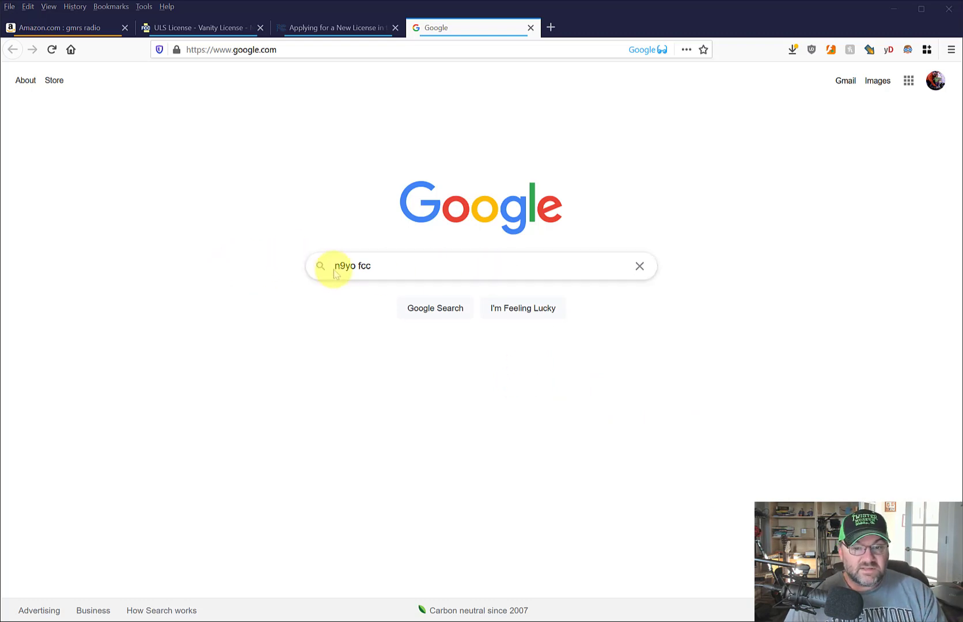
# Search Google for the call sign and open its FCC ULS license record.
pyautogui.click(400, 267)
pyautogui.press('Return')
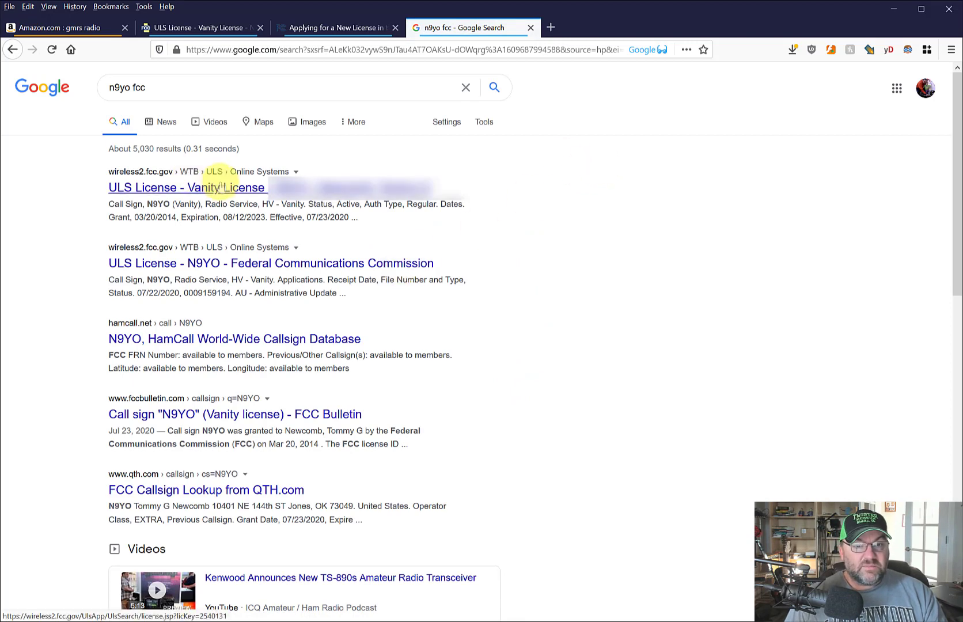
pyautogui.click(222, 188)
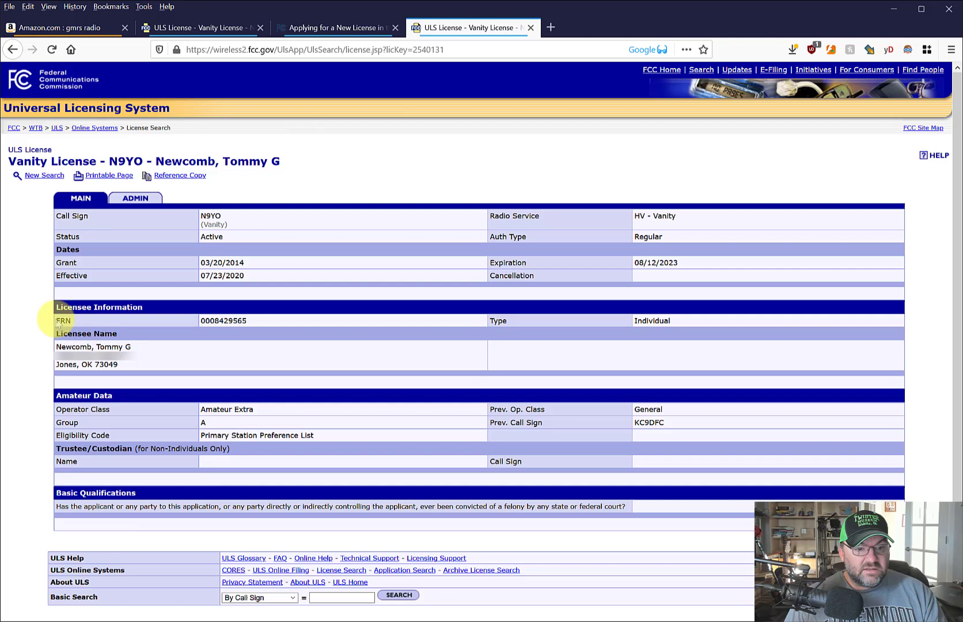
# Copy the licensee's FRN from the license record.
pyautogui.moveTo(59, 321); pyautogui.dragTo(232, 318)
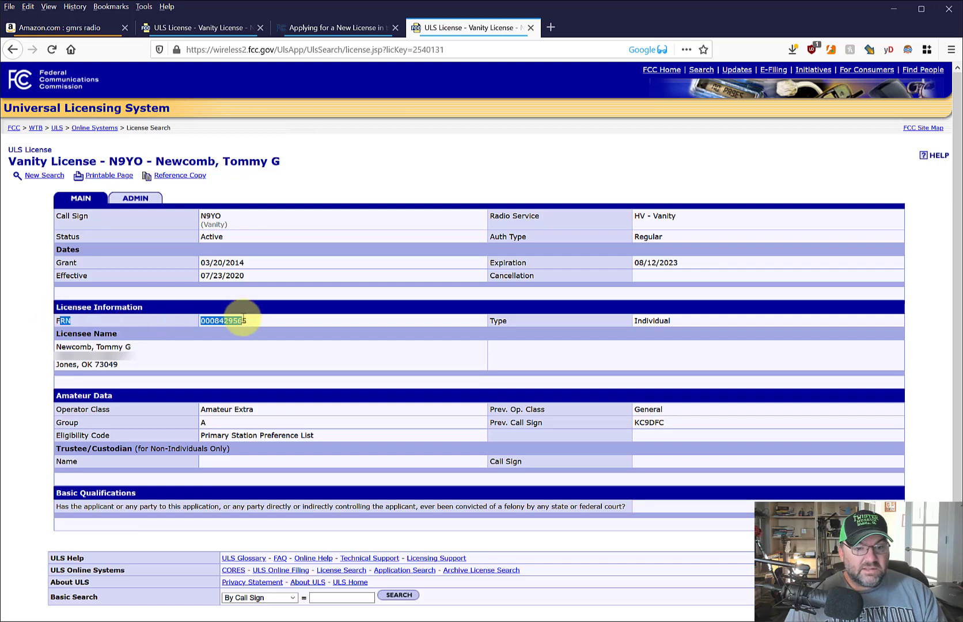
pyautogui.doubleClick(234, 320)
pyautogui.rightClick(238, 321)
pyautogui.click(265, 328)
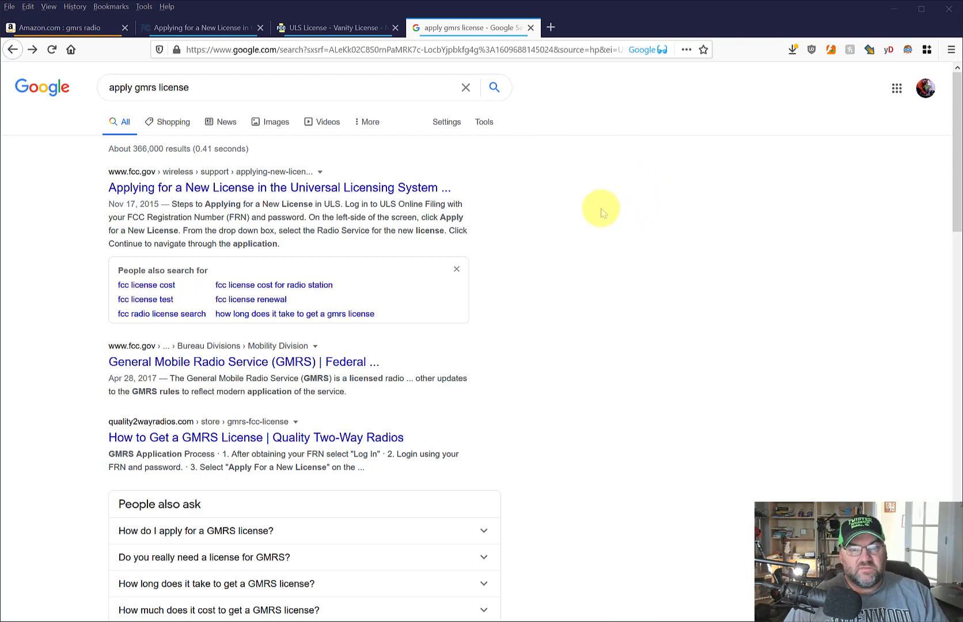
# Log in to ULS Online Filing with the copied FRN and the account password.
pyautogui.click(219, 29)
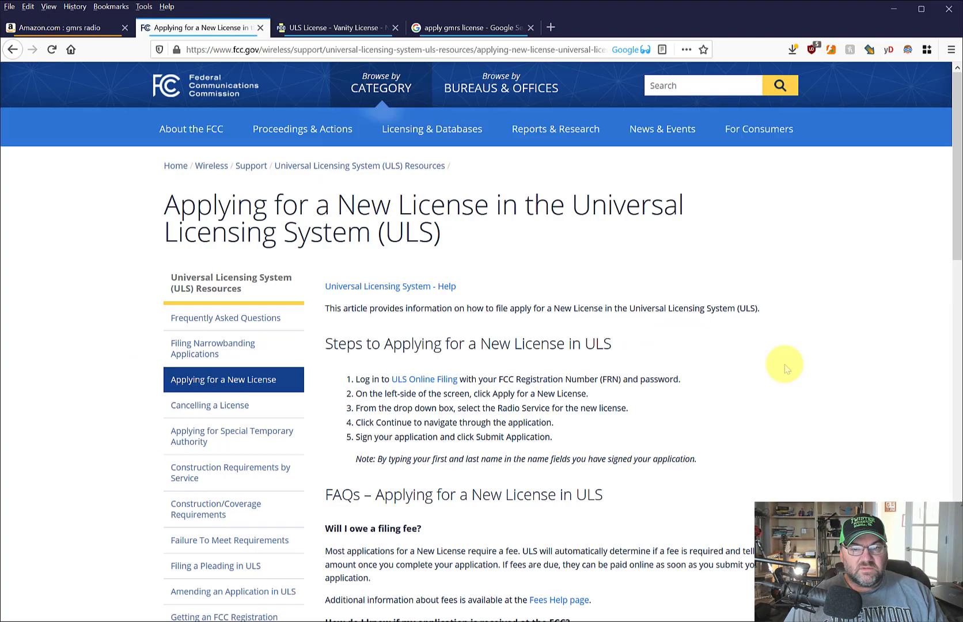
pyautogui.scroll(-5, 785, 367)
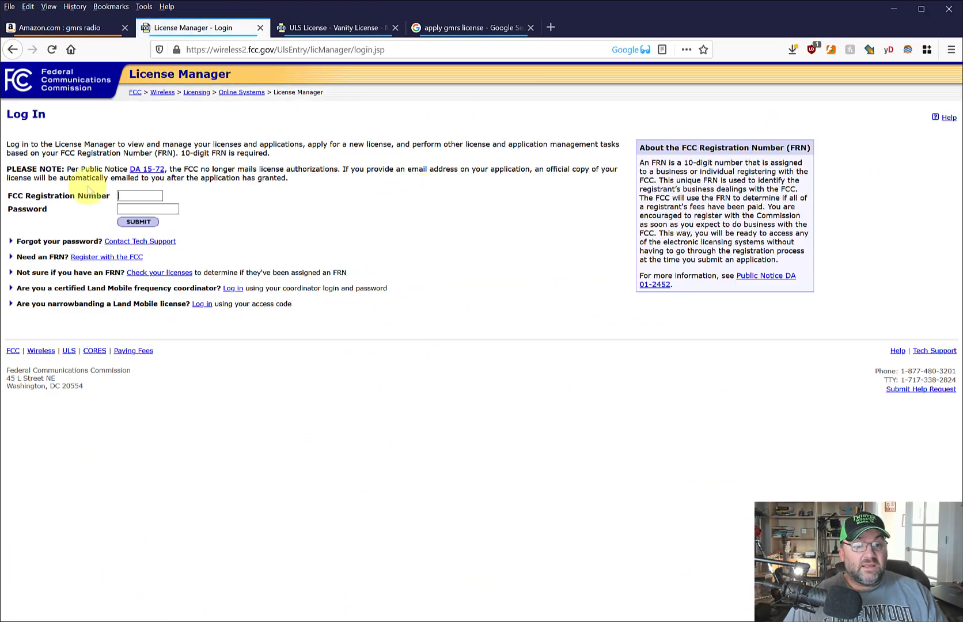
pyautogui.click(138, 195)
pyautogui.rightClick(138, 195)
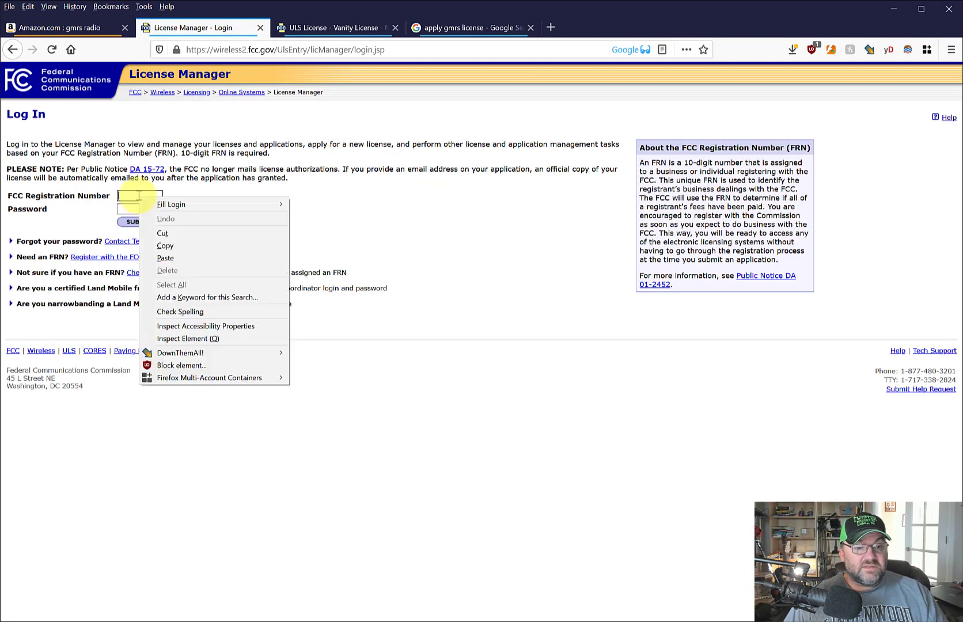
pyautogui.click(166, 257)
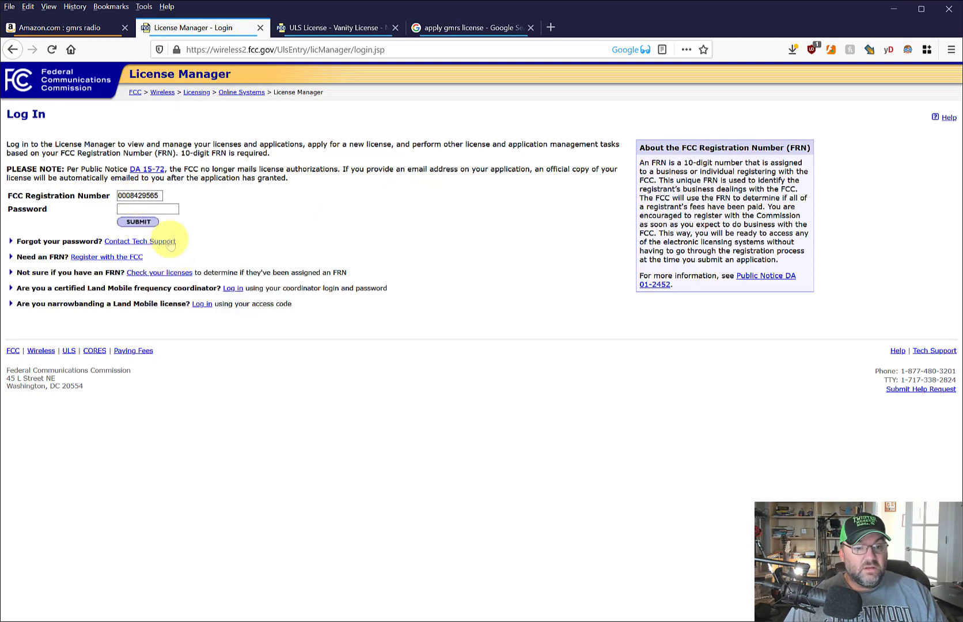
pyautogui.click(160, 211)
pyautogui.hotkey('ctrl', 'v')
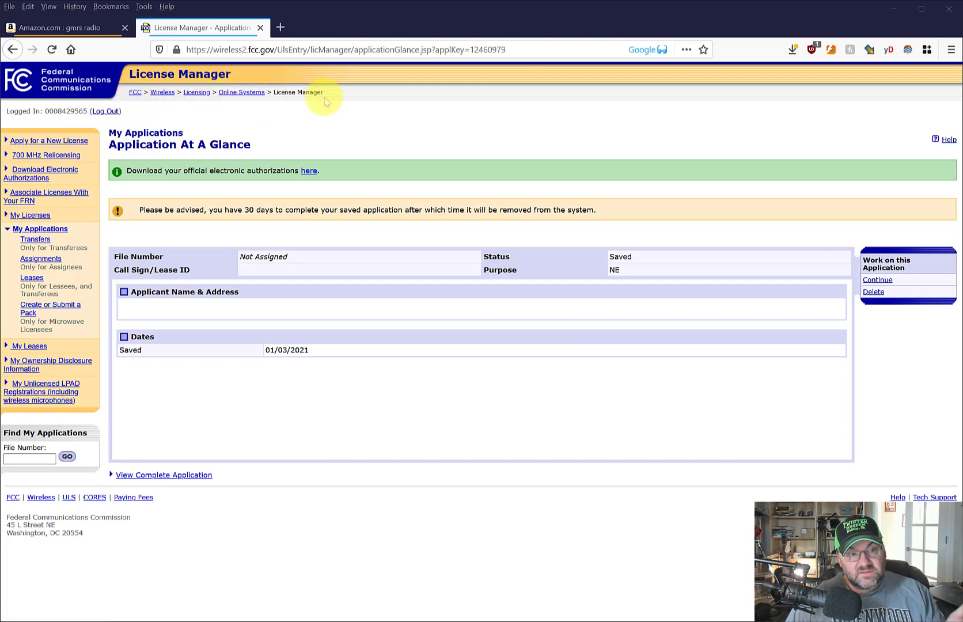
# Start a new application with 'ZA - General Mobile Radio (GMRS)' as the radio service.
pyautogui.click(66, 141)
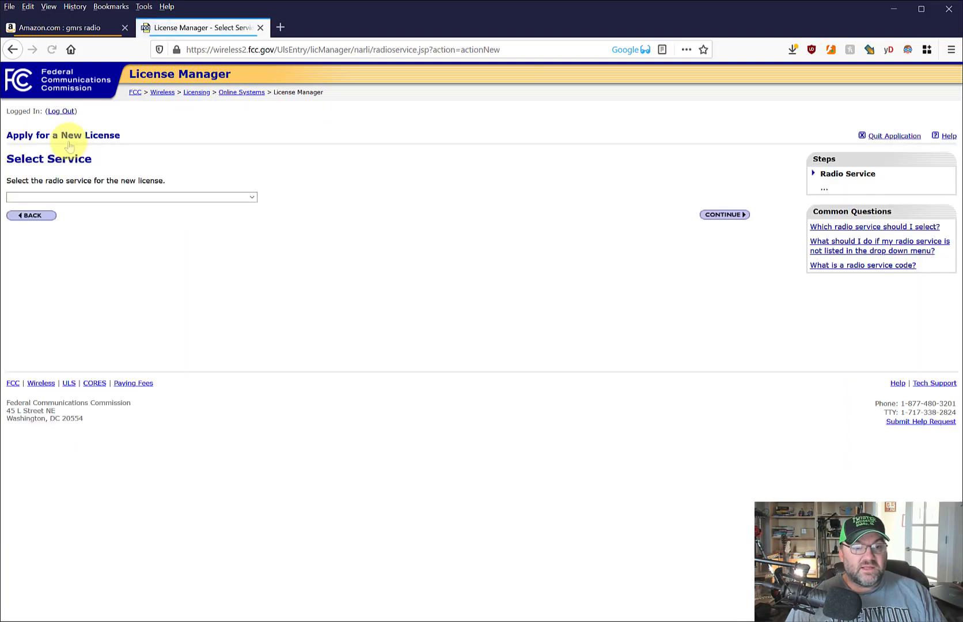
pyautogui.click(252, 197)
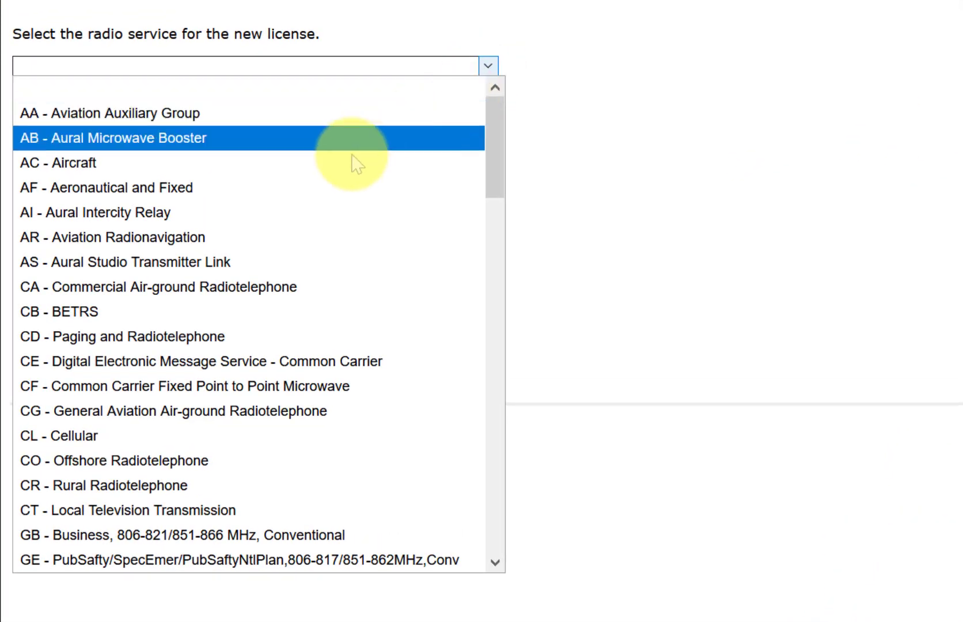
pyautogui.scroll(-2, 173, 395)
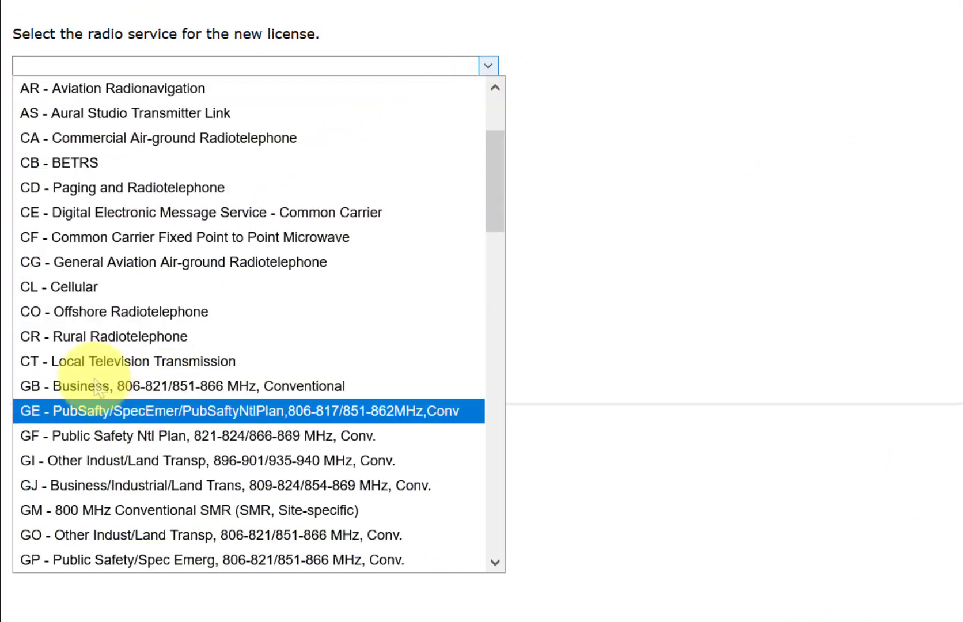
pyautogui.scroll(-1, 108, 502)
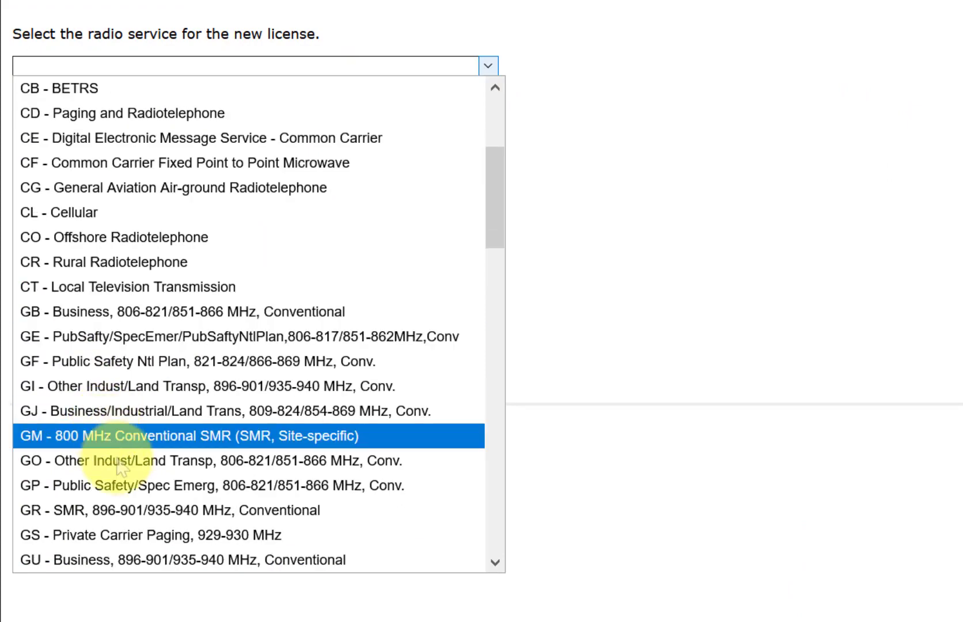
pyautogui.scroll(-4, 112, 473)
pyautogui.scroll(-12, 104, 434)
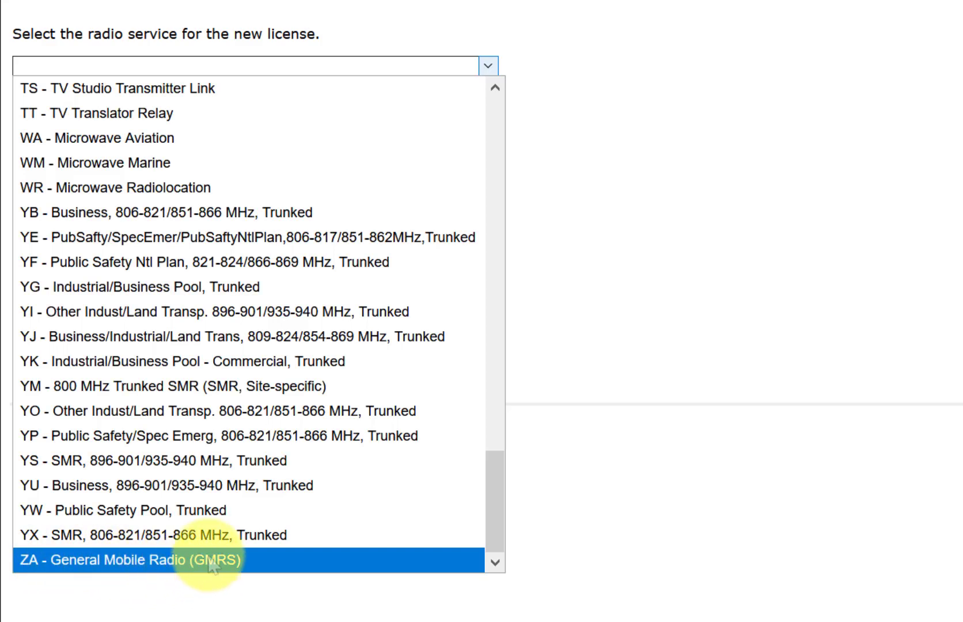
pyautogui.click(210, 565)
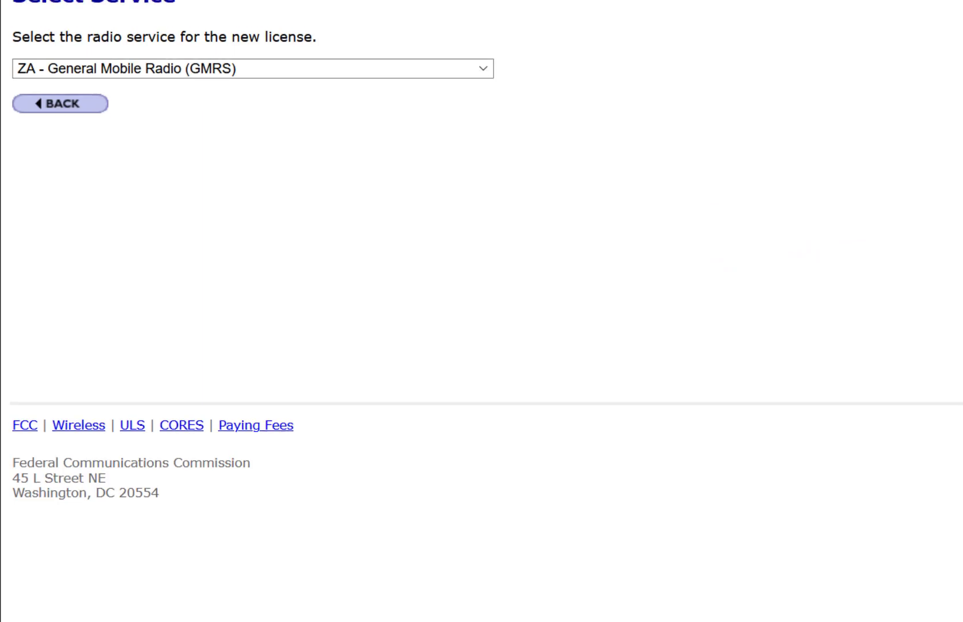
pyautogui.click(938, 176)
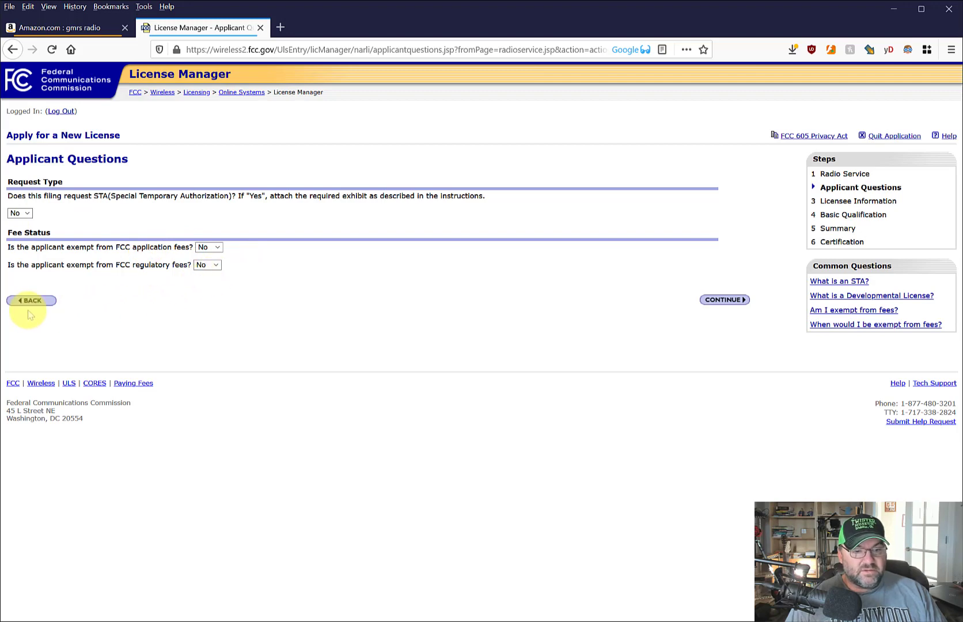
# Answer No to the applicant and qualification questions, accept licensee details, and reach Certification.
pyautogui.click(724, 300)
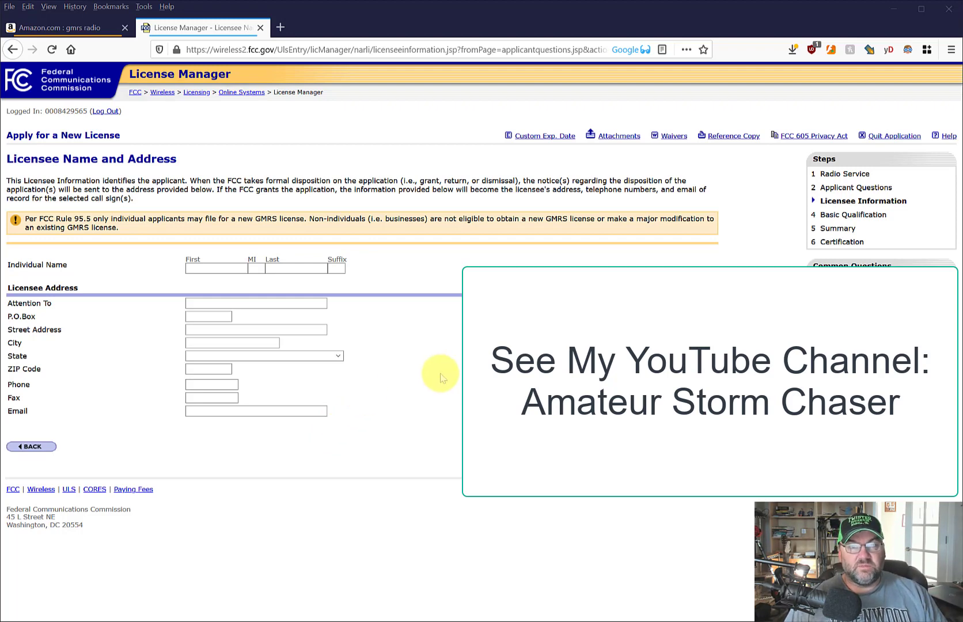
pyautogui.click(725, 446)
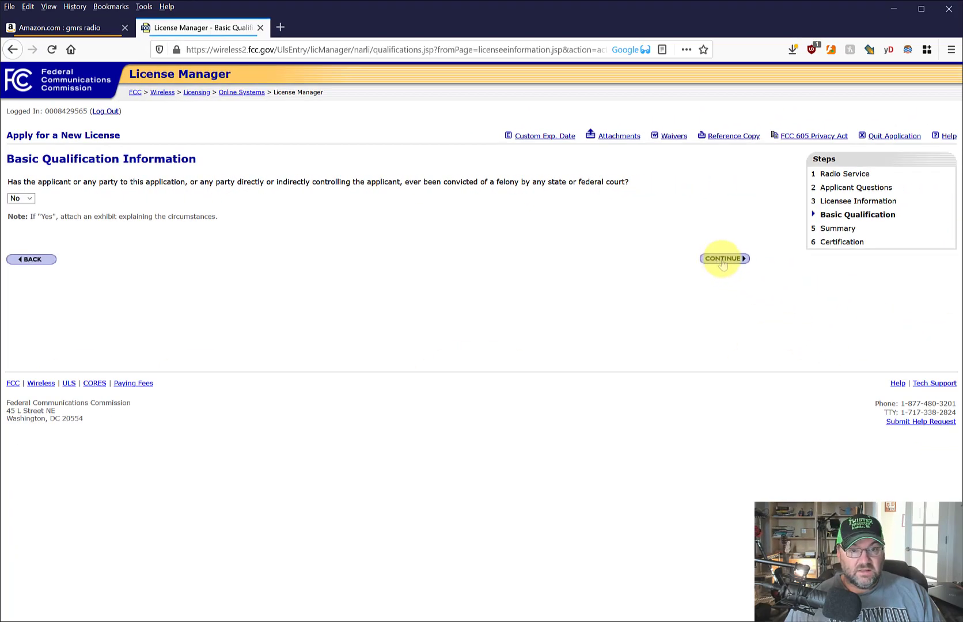
pyautogui.click(724, 258)
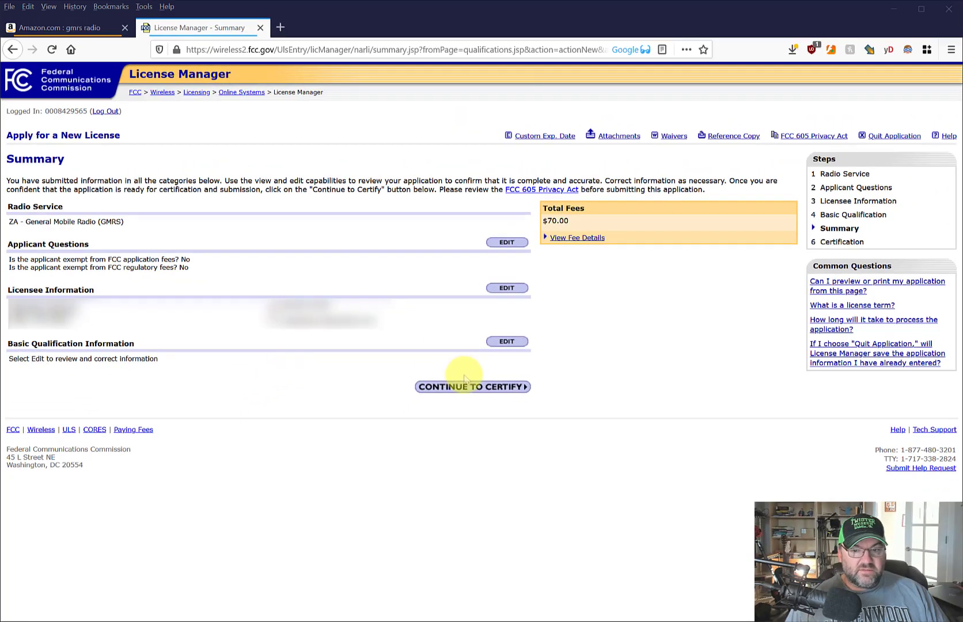
pyautogui.click(461, 387)
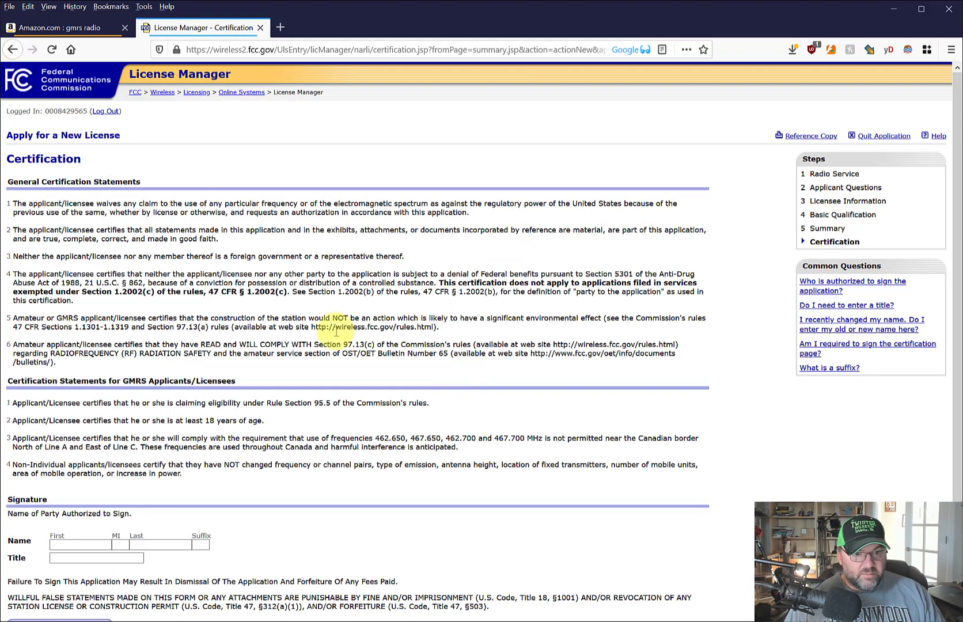
# Sign the certification with the applicant's name and submit the application.
pyautogui.scroll(-3, 337, 332)
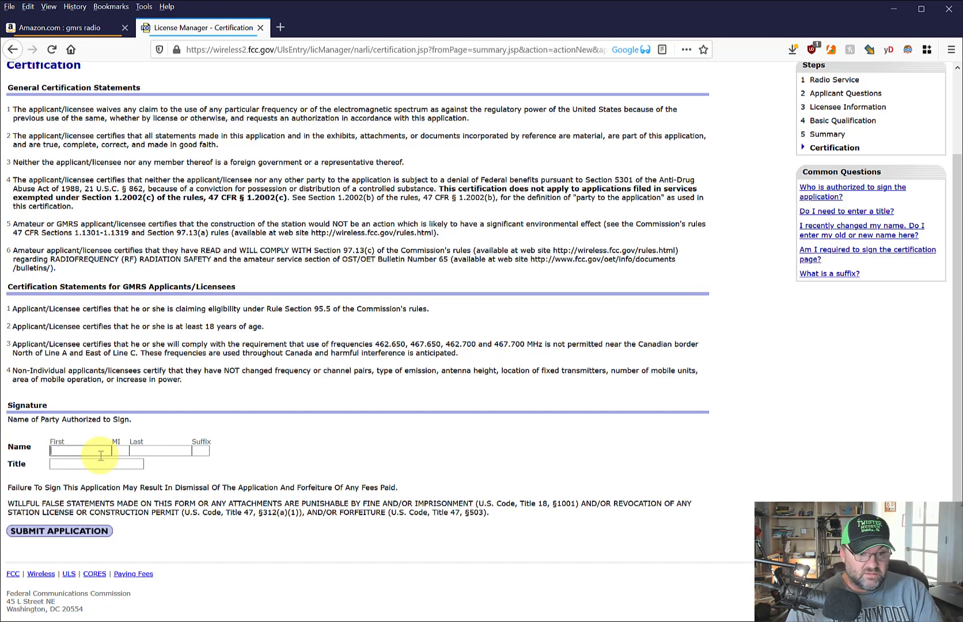
pyautogui.write('Tommy')
pyautogui.click(81, 533)
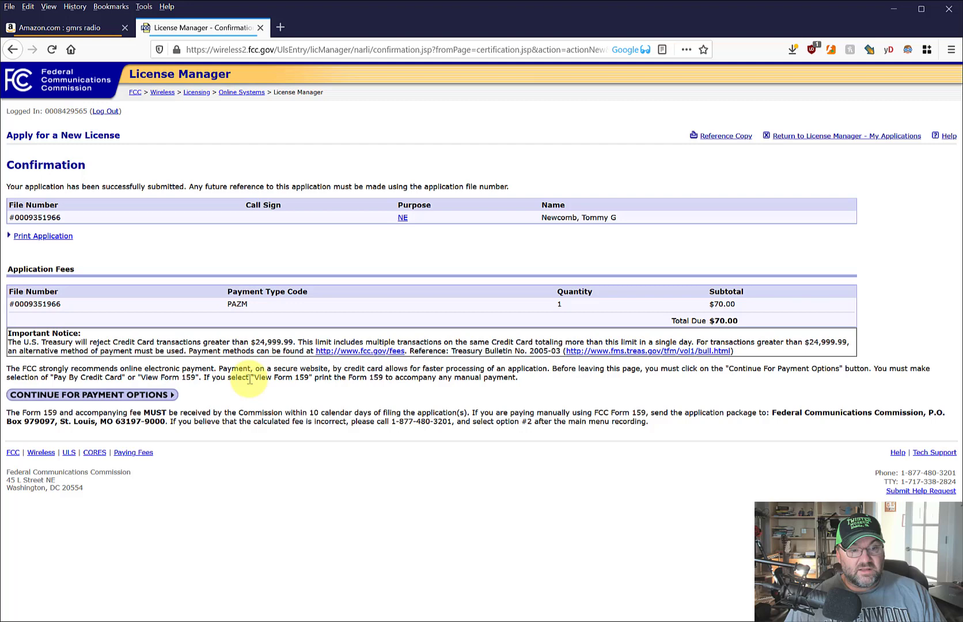
# Go to fee payment options and log in with the saved payer FRN.
pyautogui.click(68, 398)
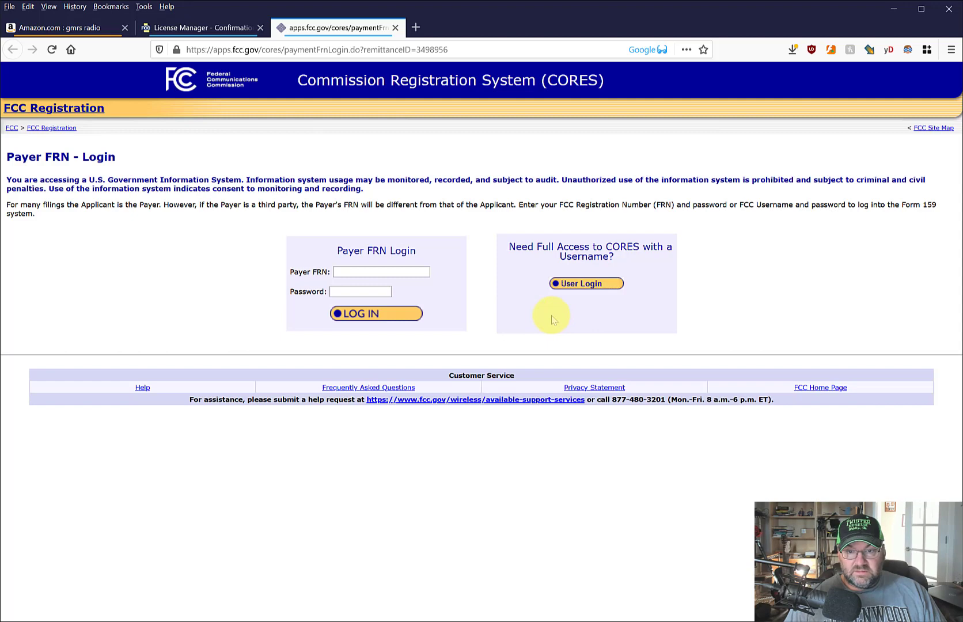
pyautogui.click(362, 273)
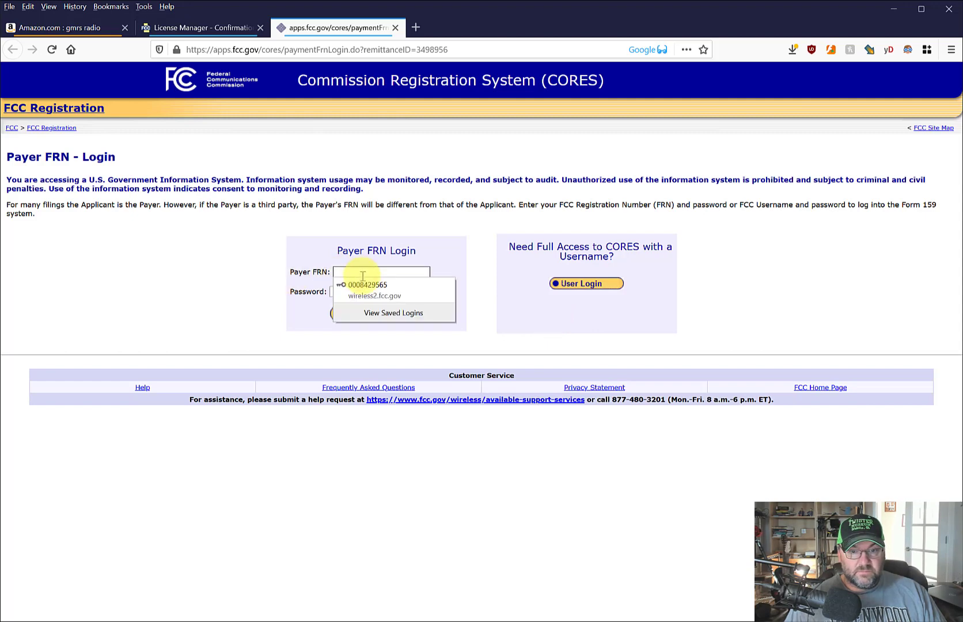
pyautogui.click(368, 285)
pyautogui.click(368, 315)
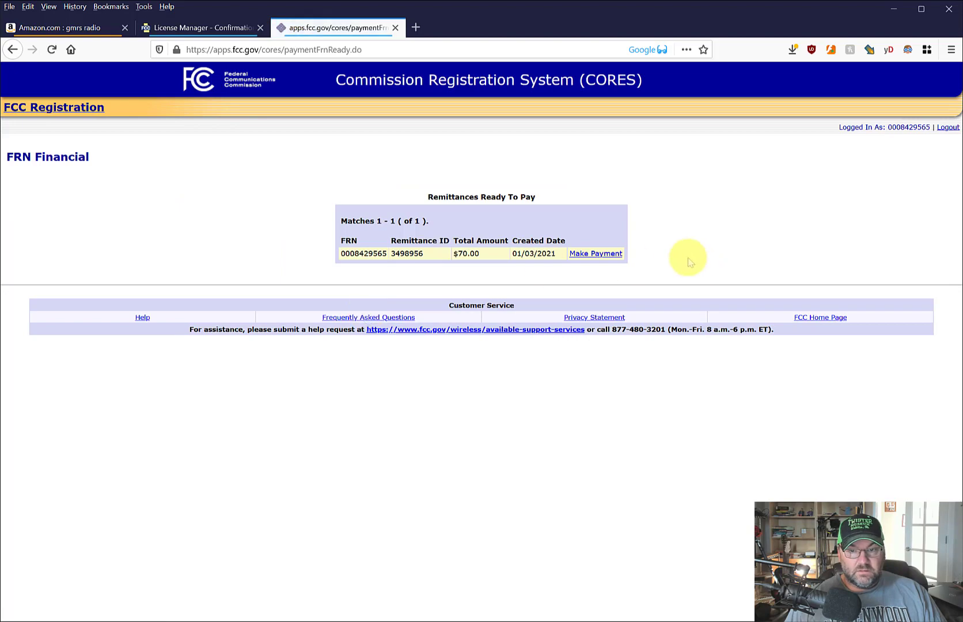
# Start paying the $70.00 fee by credit or debit card.
pyautogui.click(602, 254)
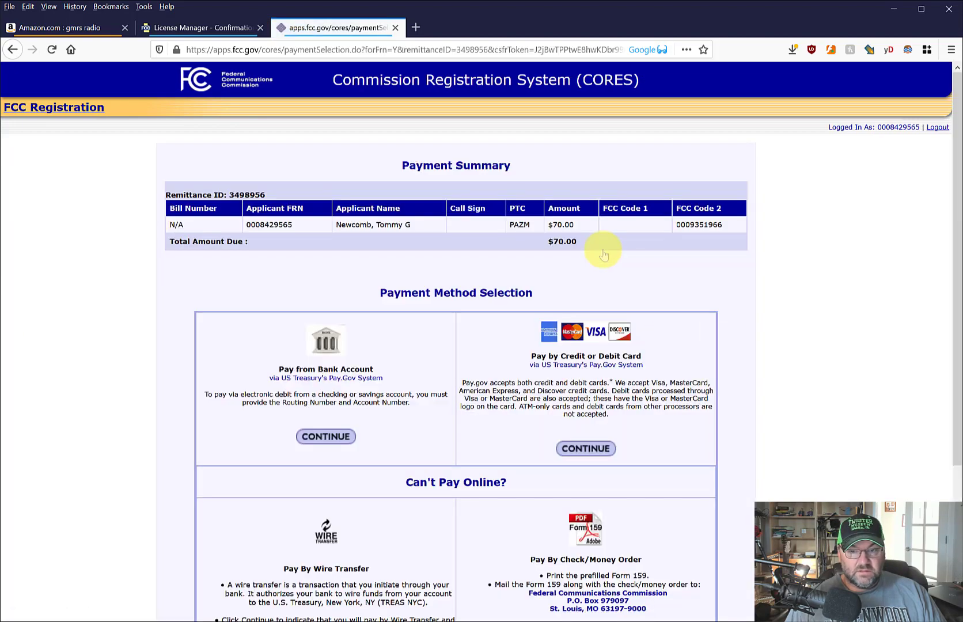
pyautogui.scroll(-3, 726, 249)
pyautogui.scroll(-1, 726, 249)
pyautogui.scroll(3, 726, 248)
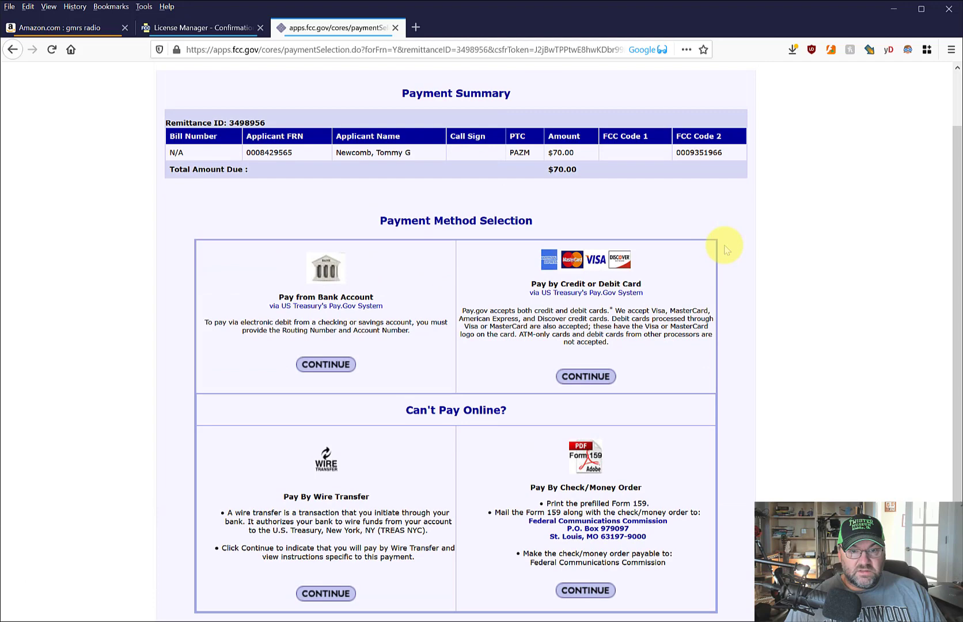
pyautogui.click(583, 378)
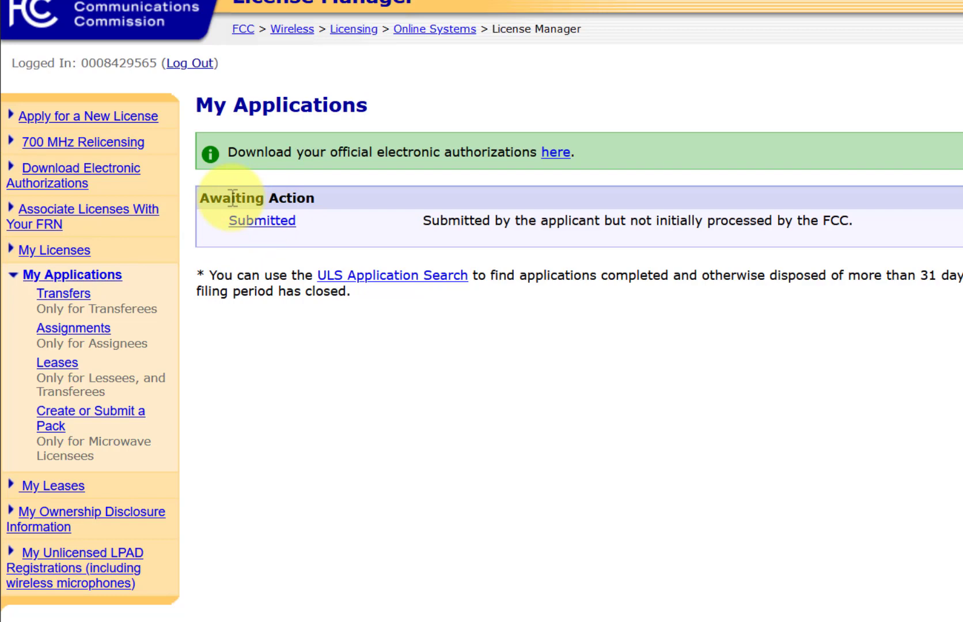
pyautogui.moveTo(210, 201); pyautogui.dragTo(957, 229)
pyautogui.click(957, 229)
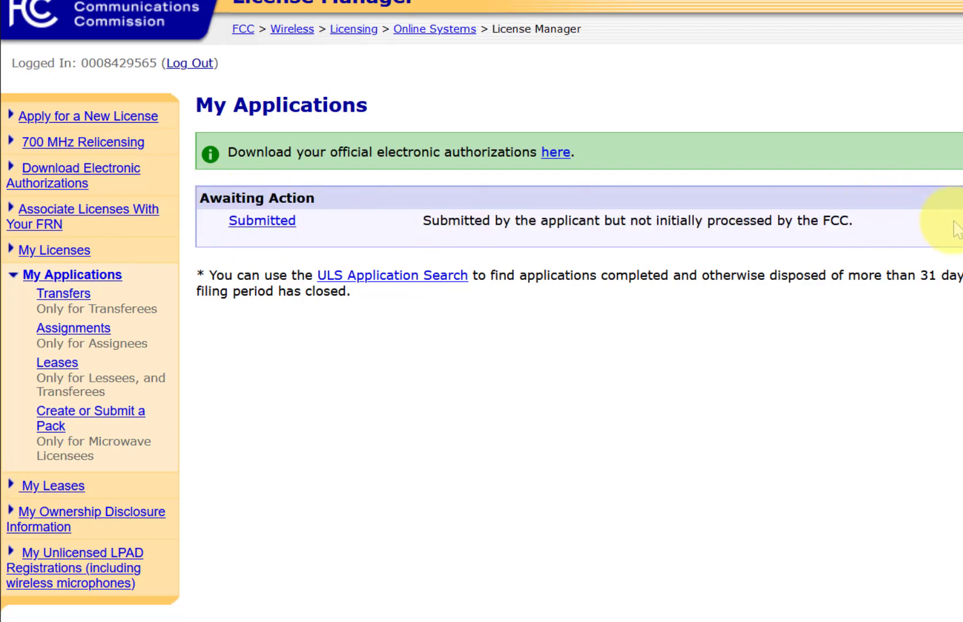